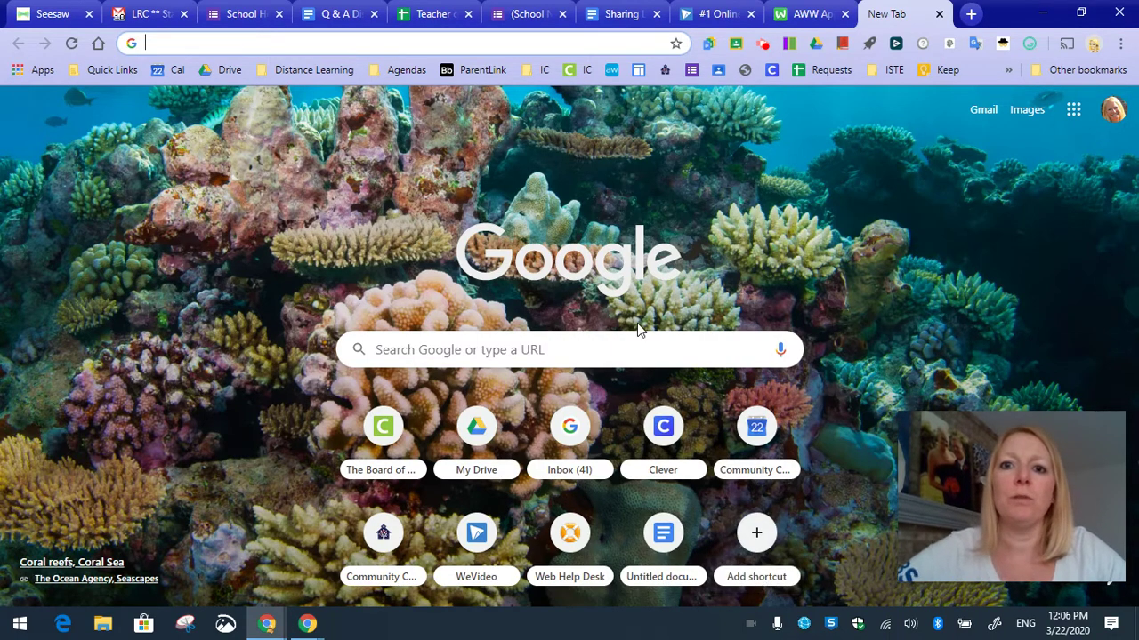
# - Go to the WeVideo homepage and sign up with the Google account to reach the Dashboard
pyautogui.click(704, 15)
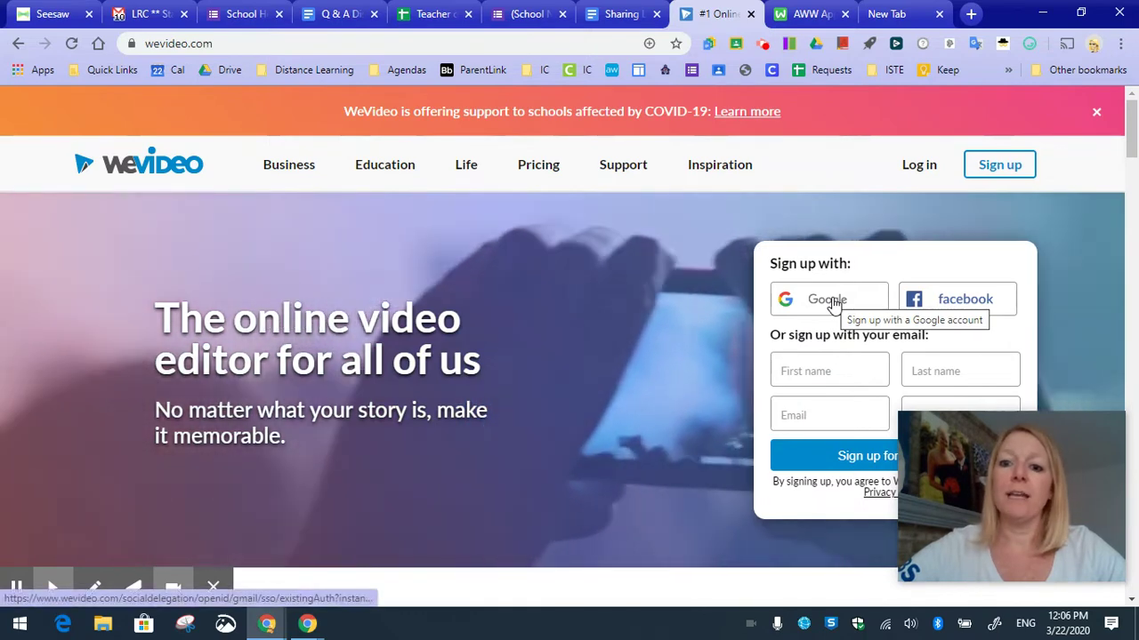
pyautogui.click(833, 303)
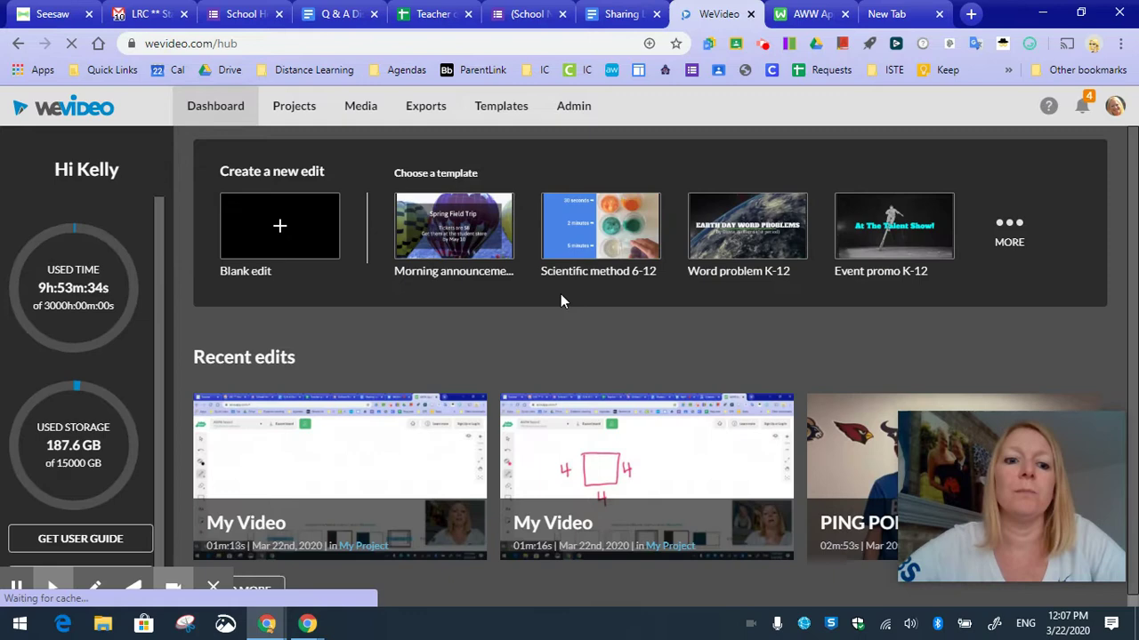
# - Create a blank edit saved to My Project and open it as MY VIDEO
pyautogui.click(272, 233)
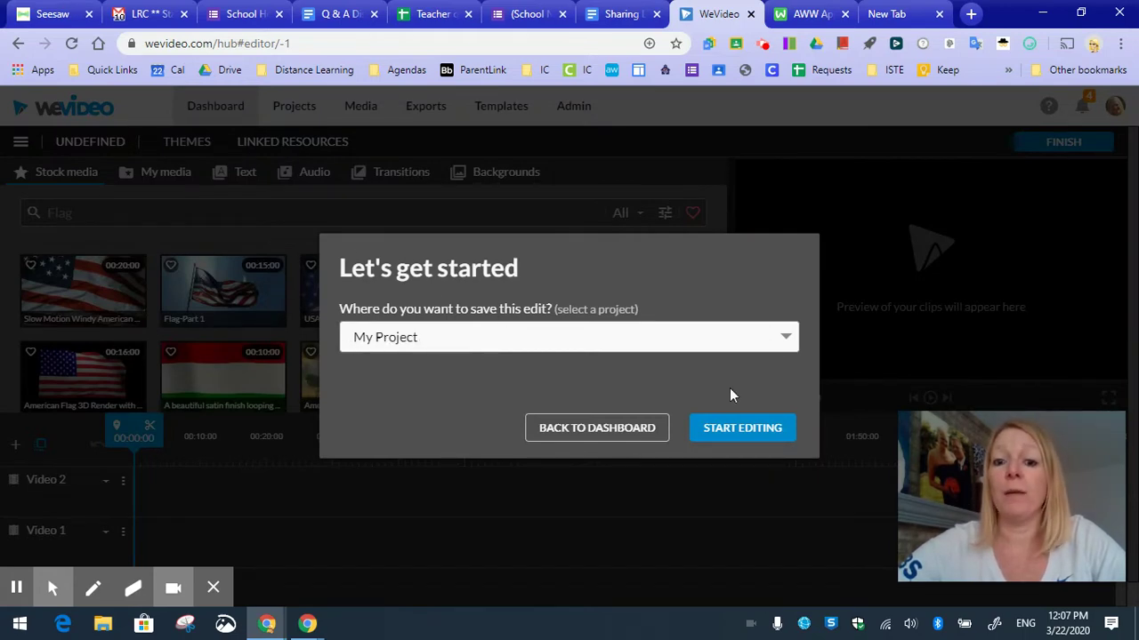
pyautogui.click(745, 431)
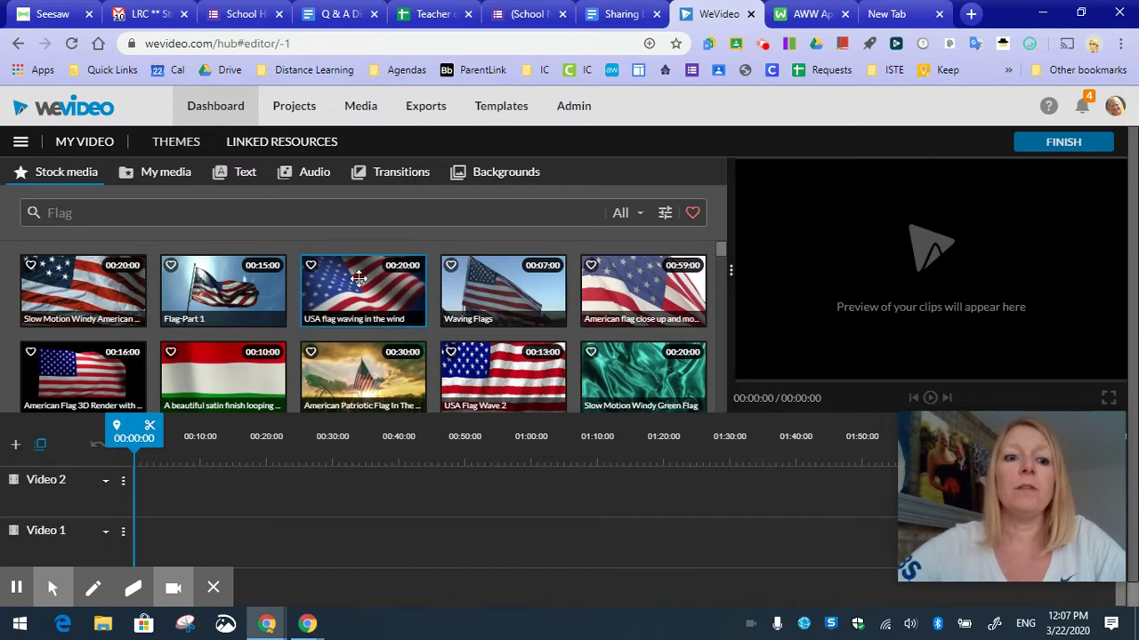
# - Show the My media library and bring up the Record dialog
pyautogui.rightClick(159, 177)
pyautogui.click(160, 174)
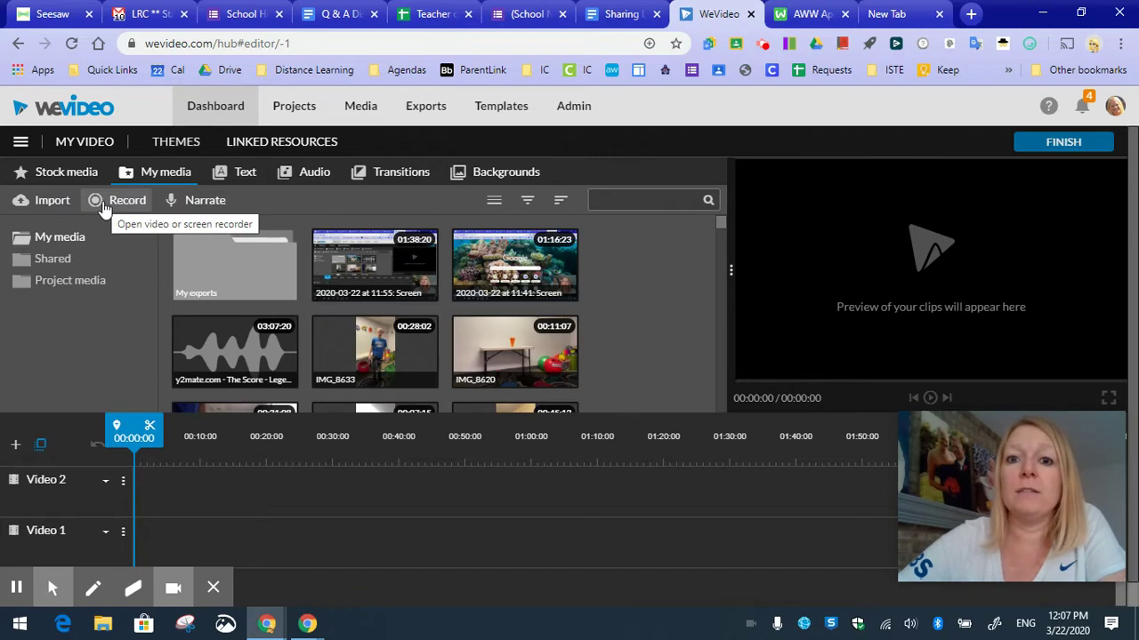
pyautogui.click(103, 202)
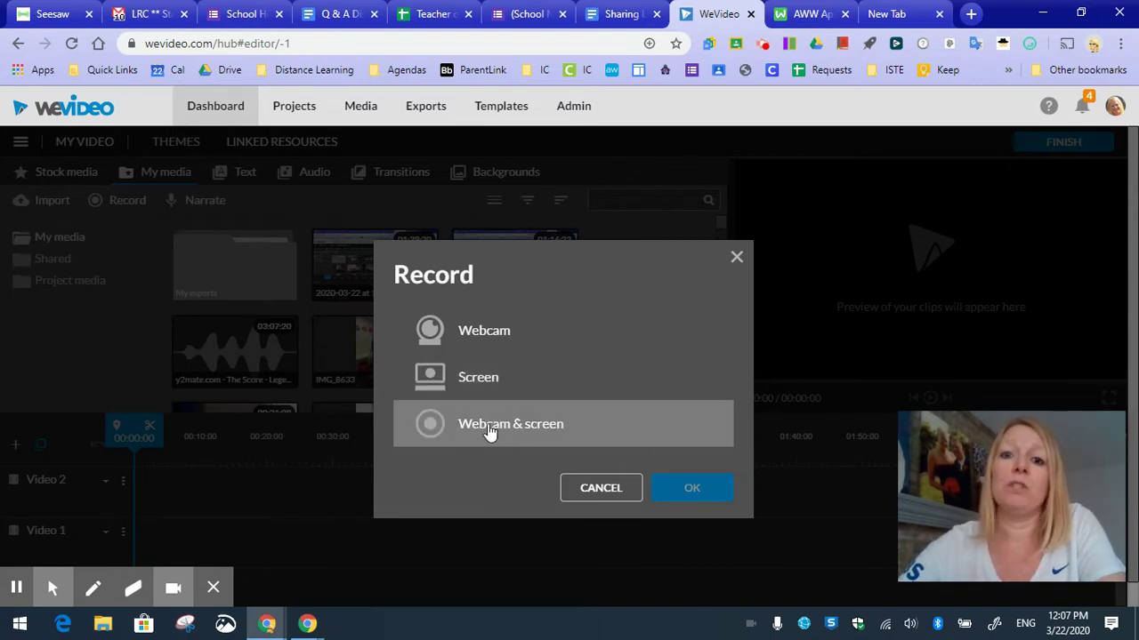
# - Record the entire screen with the default microphone and hide the sharing notice
pyautogui.click(480, 378)
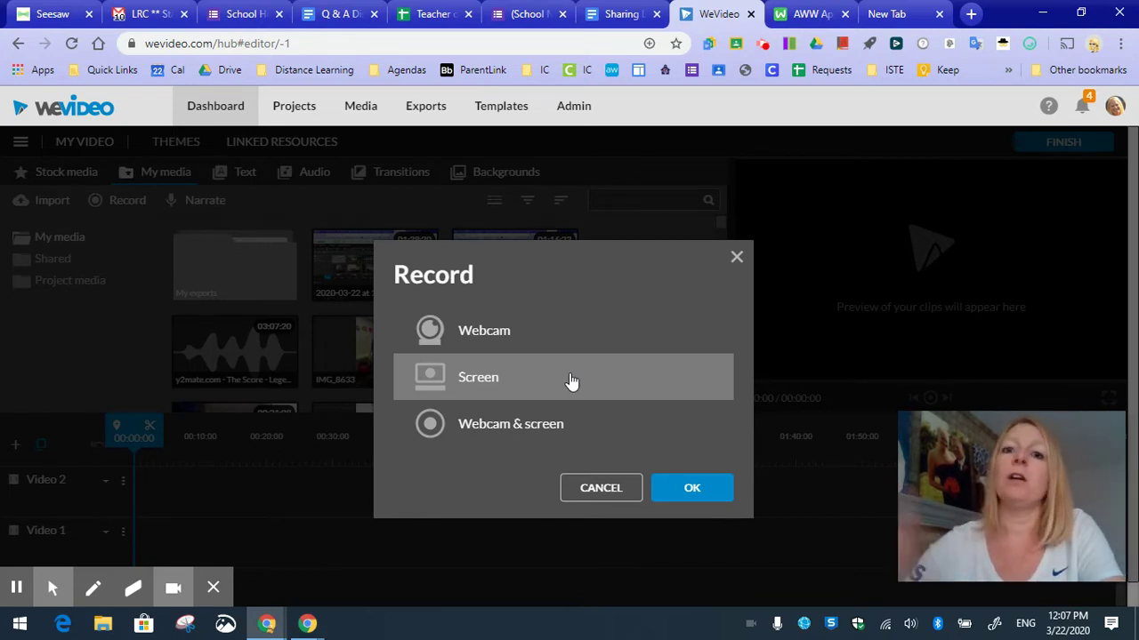
pyautogui.click(683, 491)
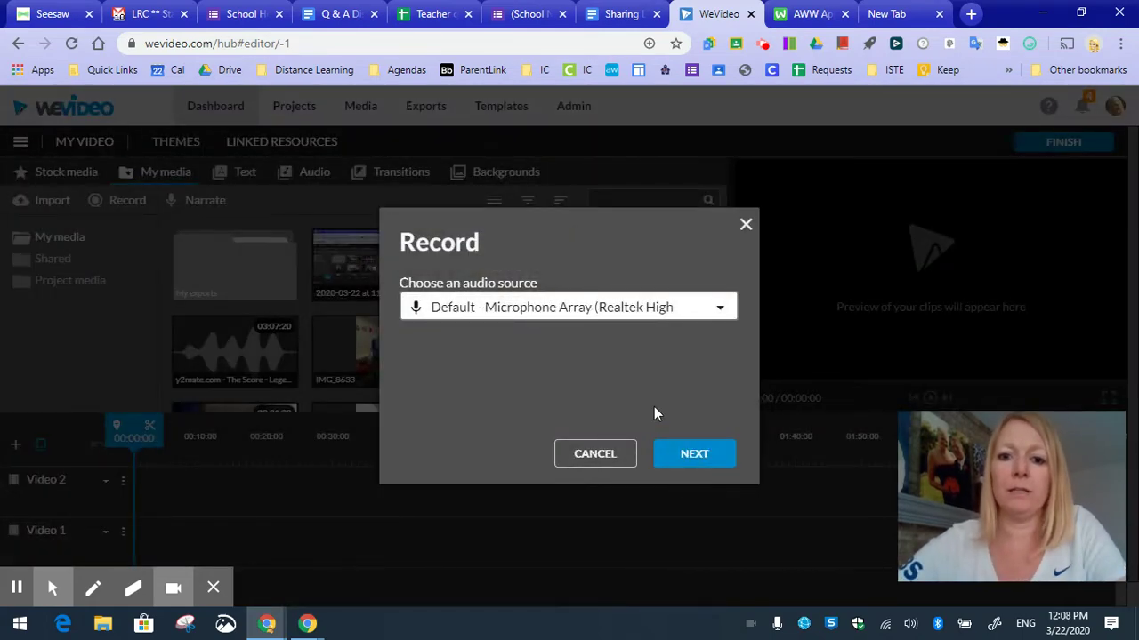
pyautogui.click(682, 454)
pyautogui.click(509, 267)
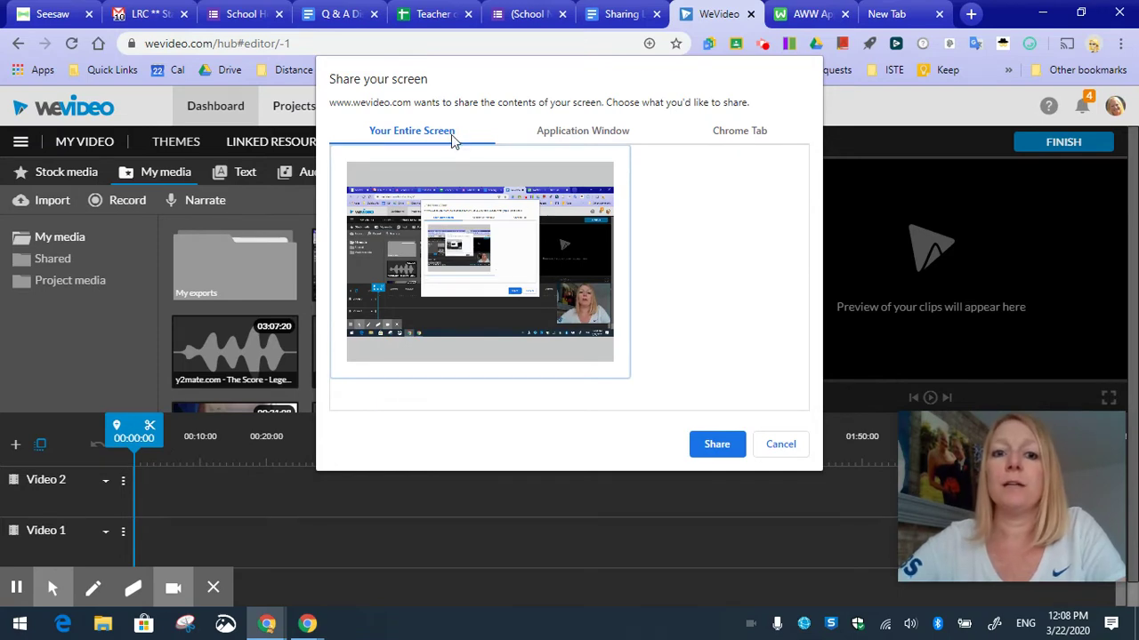
pyautogui.click(720, 443)
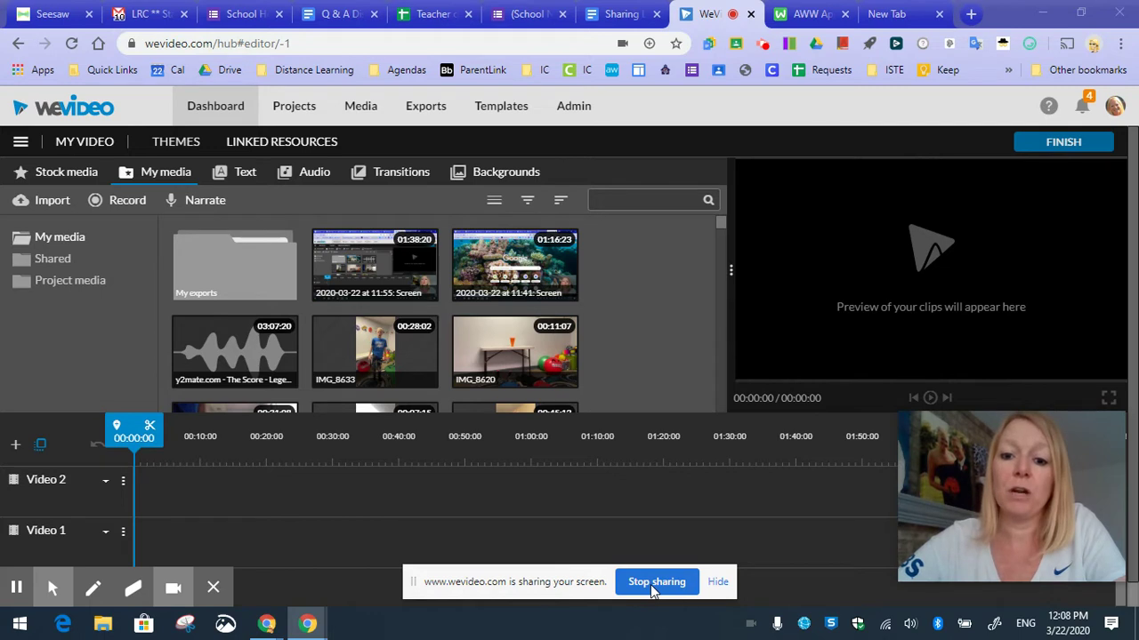
pyautogui.click(718, 583)
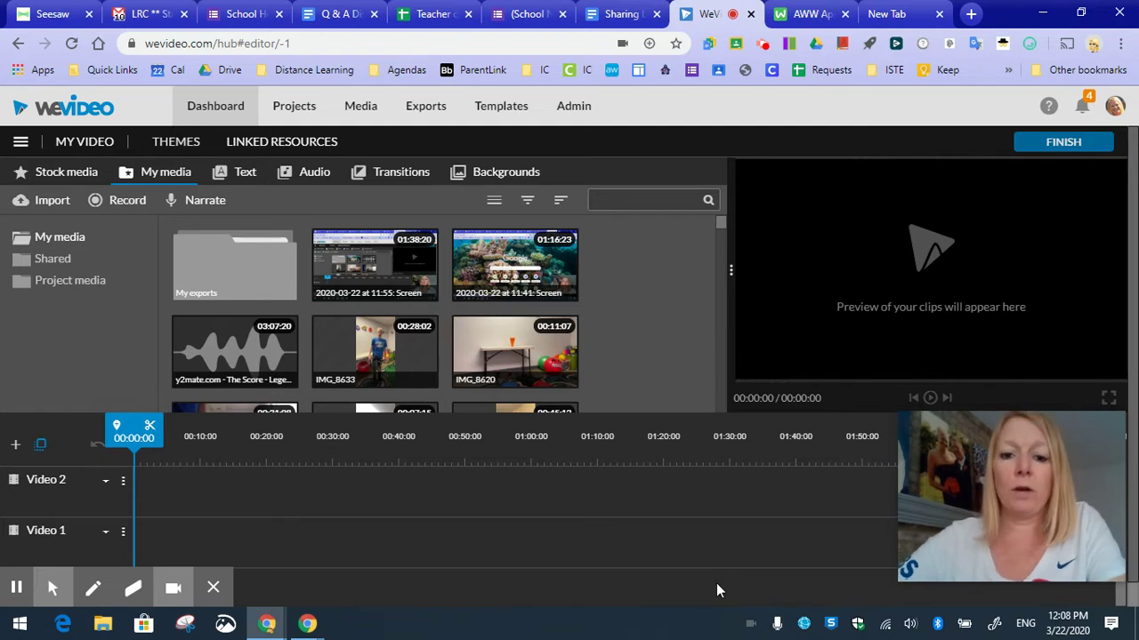
# - Switch to the AWW App tab showing the empty whiteboard
pyautogui.click(804, 15)
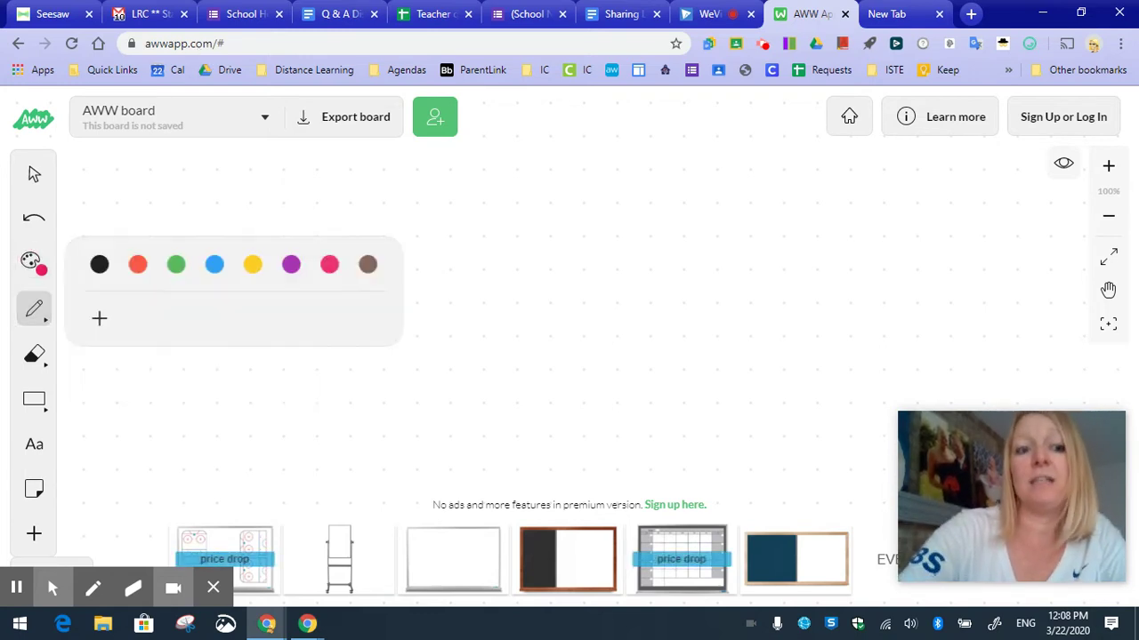
# - Draw a pink square and label its left and bottom sides 4
pyautogui.moveTo(460, 389)
pyautogui.mouseDown()
pyautogui.moveTo(442, 224)
pyautogui.moveTo(493, 203)
pyautogui.moveTo(608, 221)
pyautogui.moveTo(629, 364)
pyautogui.mouseUp()
pyautogui.hotkey('ctrl', 'z')
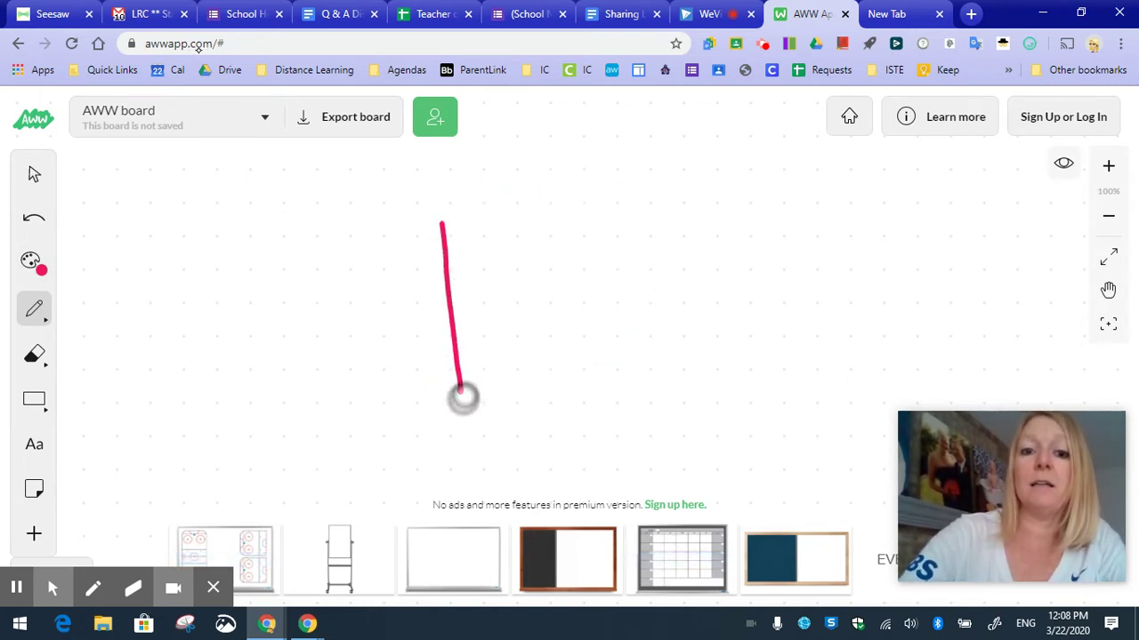
pyautogui.moveTo(445, 223)
pyautogui.mouseDown()
pyautogui.moveTo(605, 229)
pyautogui.moveTo(618, 354)
pyautogui.moveTo(602, 401)
pyautogui.moveTo(458, 396)
pyautogui.mouseUp()
pyautogui.moveTo(383, 275)
pyautogui.mouseDown()
pyautogui.moveTo(417, 312)
pyautogui.moveTo(407, 343)
pyautogui.mouseUp()
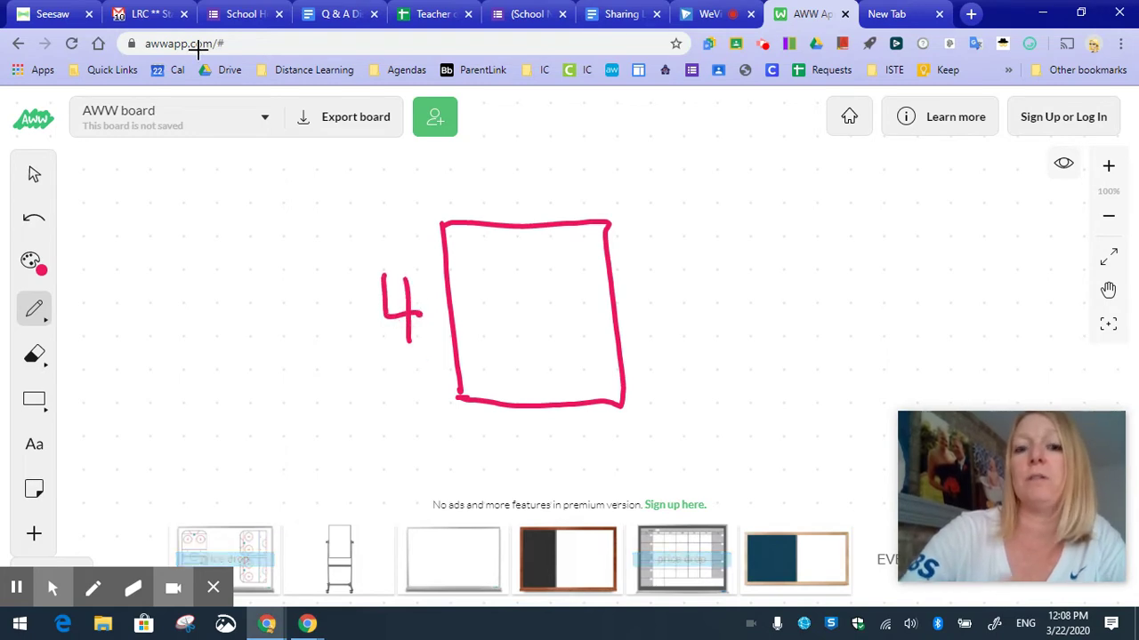
pyautogui.moveTo(528, 429)
pyautogui.mouseDown()
pyautogui.moveTo(564, 460)
pyautogui.moveTo(557, 489)
pyautogui.mouseUp()
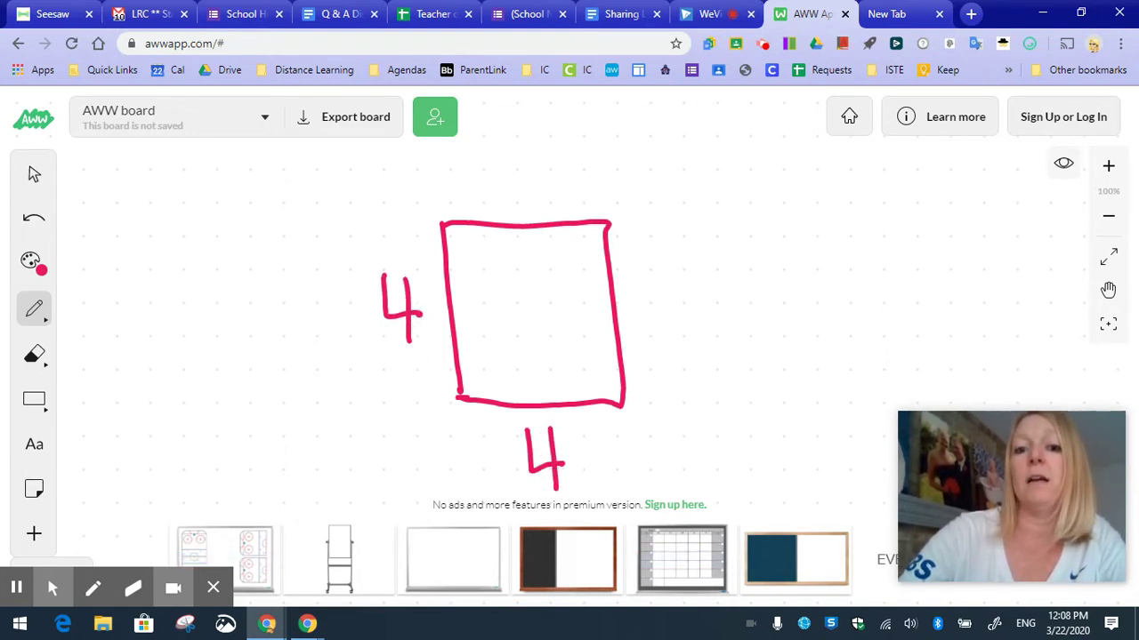
pyautogui.moveTo(380, 354); pyautogui.dragTo(428, 353)
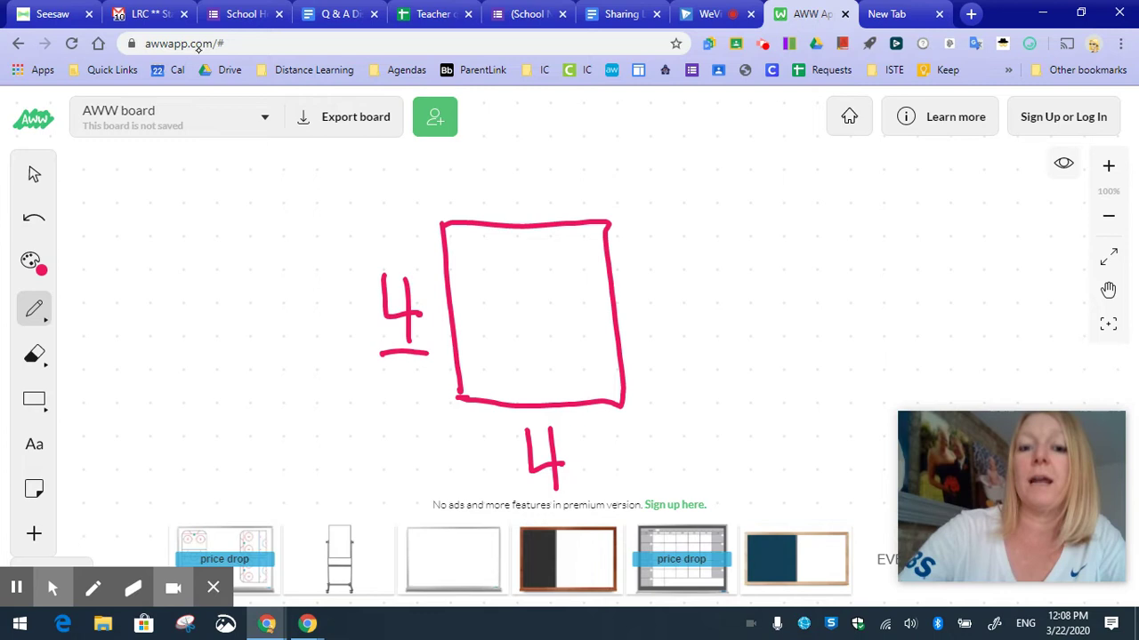
# - Handwrite the formula l×W=A to the right of the square
pyautogui.moveTo(727, 207); pyautogui.dragTo(735, 300)
pyautogui.moveTo(765, 224); pyautogui.dragTo(805, 283)
pyautogui.moveTo(806, 225)
pyautogui.mouseDown()
pyautogui.moveTo(770, 275)
pyautogui.moveTo(865, 271)
pyautogui.moveTo(869, 207)
pyautogui.moveTo(920, 234)
pyautogui.mouseUp()
pyautogui.moveTo(887, 262)
pyautogui.mouseDown()
pyautogui.moveTo(923, 253)
pyautogui.moveTo(1008, 289)
pyautogui.mouseUp()
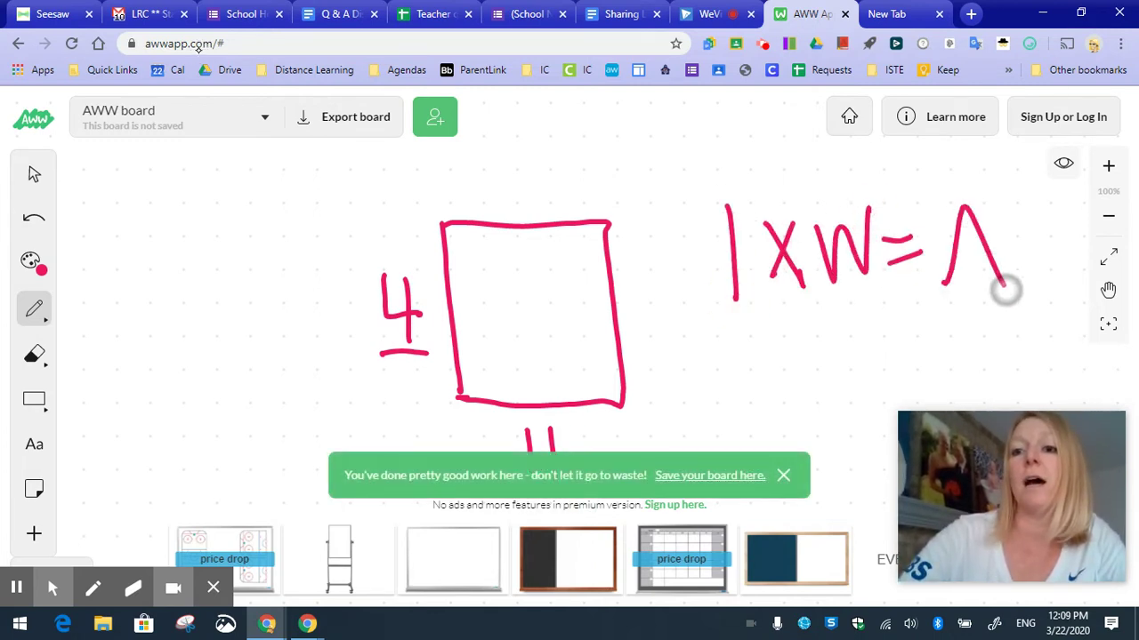
pyautogui.moveTo(957, 255); pyautogui.dragTo(987, 245)
# - Write the calculation 4x4=16 below the formula
pyautogui.moveTo(740, 317)
pyautogui.mouseDown()
pyautogui.moveTo(729, 359)
pyautogui.moveTo(749, 357)
pyautogui.mouseUp()
pyautogui.moveTo(743, 317)
pyautogui.mouseDown()
pyautogui.moveTo(743, 390)
pyautogui.moveTo(811, 364)
pyautogui.mouseUp()
pyautogui.moveTo(798, 325); pyautogui.dragTo(781, 377)
pyautogui.moveTo(822, 317)
pyautogui.mouseDown()
pyautogui.moveTo(824, 349)
pyautogui.moveTo(861, 343)
pyautogui.mouseUp()
pyautogui.moveTo(848, 311); pyautogui.dragTo(846, 392)
pyautogui.moveTo(861, 344)
pyautogui.mouseDown()
pyautogui.moveTo(895, 334)
pyautogui.moveTo(921, 356)
pyautogui.mouseUp()
pyautogui.moveTo(946, 317)
pyautogui.mouseDown()
pyautogui.moveTo(945, 379)
pyautogui.moveTo(994, 336)
pyautogui.moveTo(982, 347)
pyautogui.mouseUp()
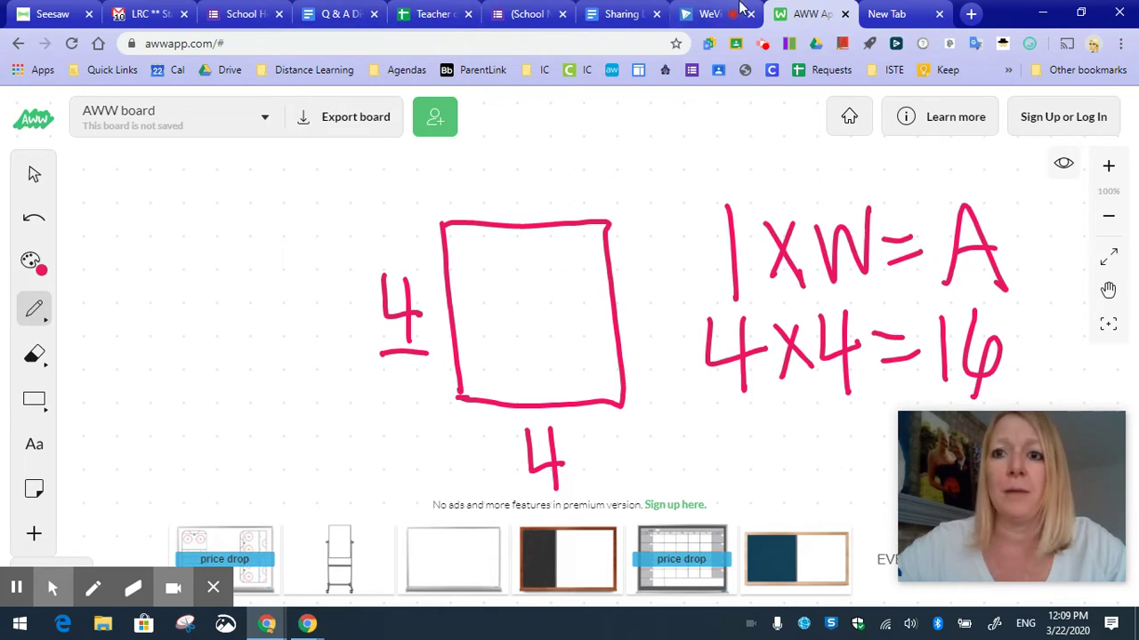
# - Open the National Geographic Kids Videos page in a new tab, then return to WeVideo
pyautogui.click(886, 16)
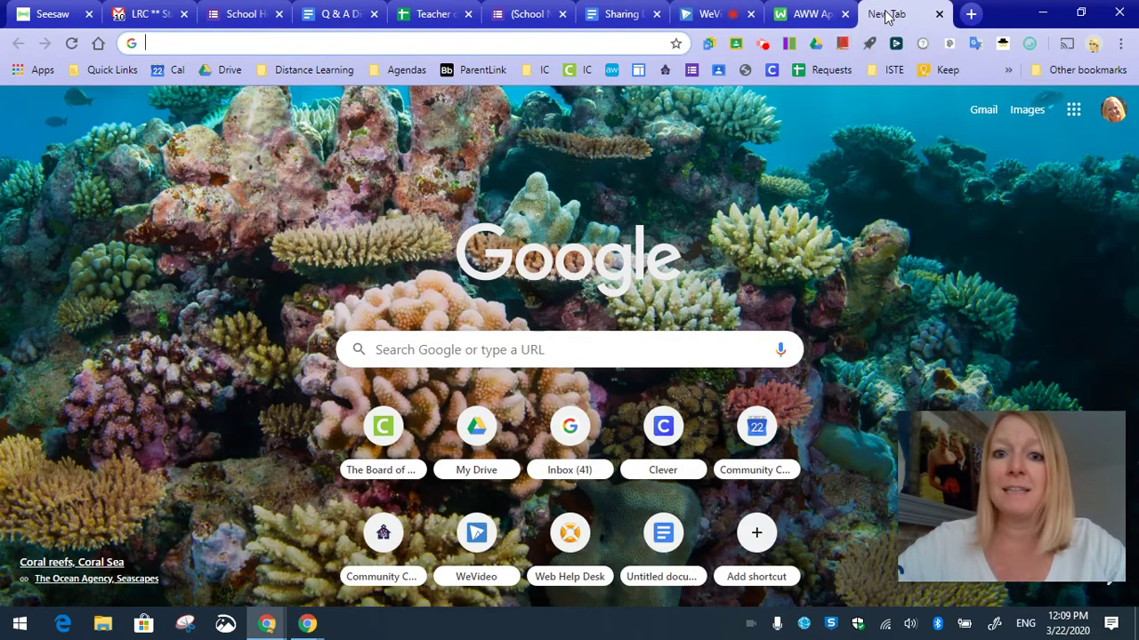
pyautogui.write('nat')
pyautogui.press('Down')
pyautogui.press('Down')
pyautogui.press('Down')
pyautogui.press('Down')
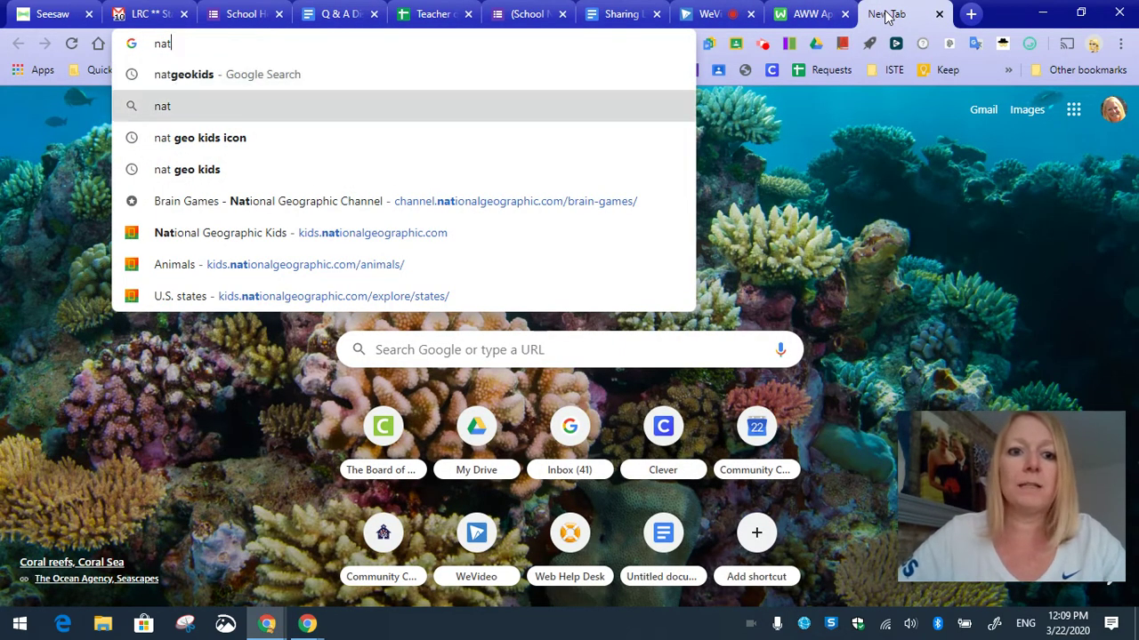
pyautogui.press('Down')
pyautogui.press('Return')
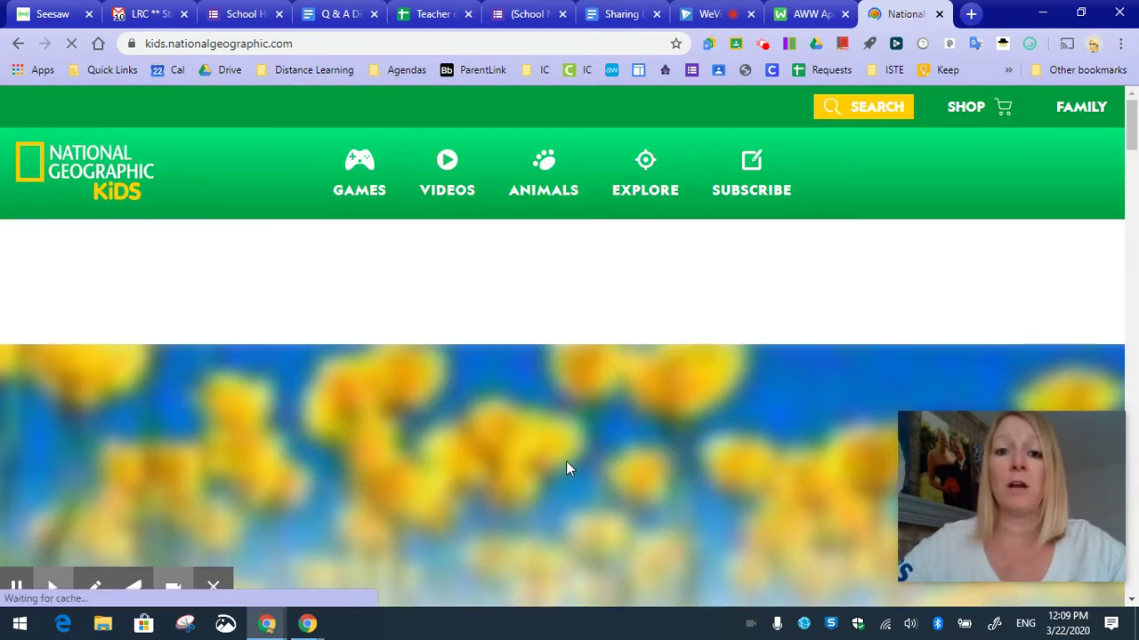
pyautogui.click(450, 165)
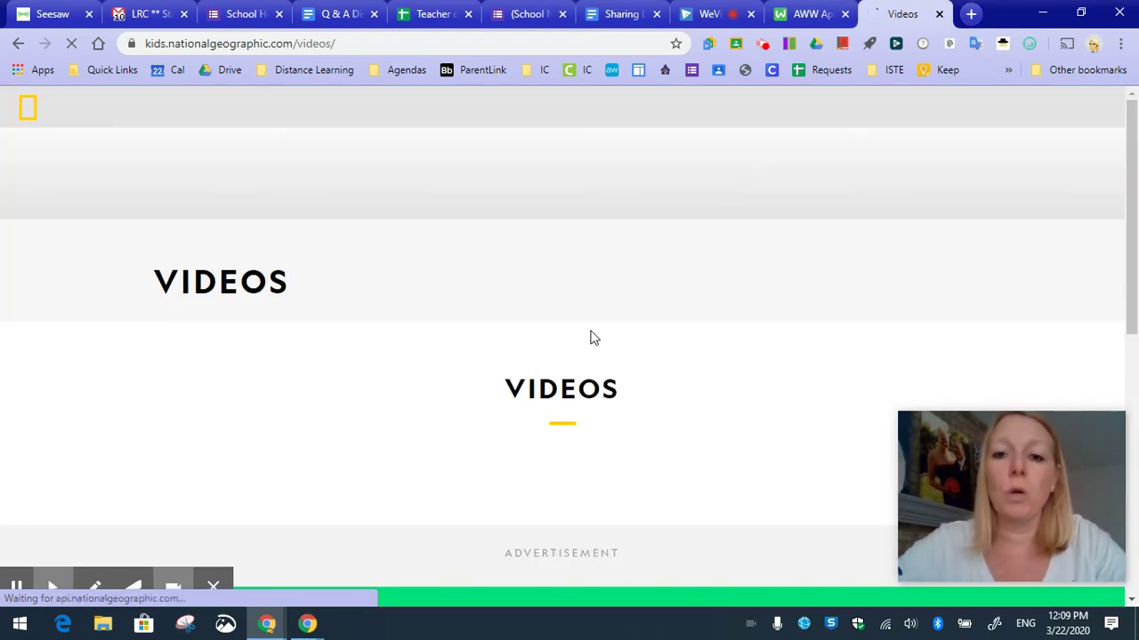
pyautogui.click(704, 15)
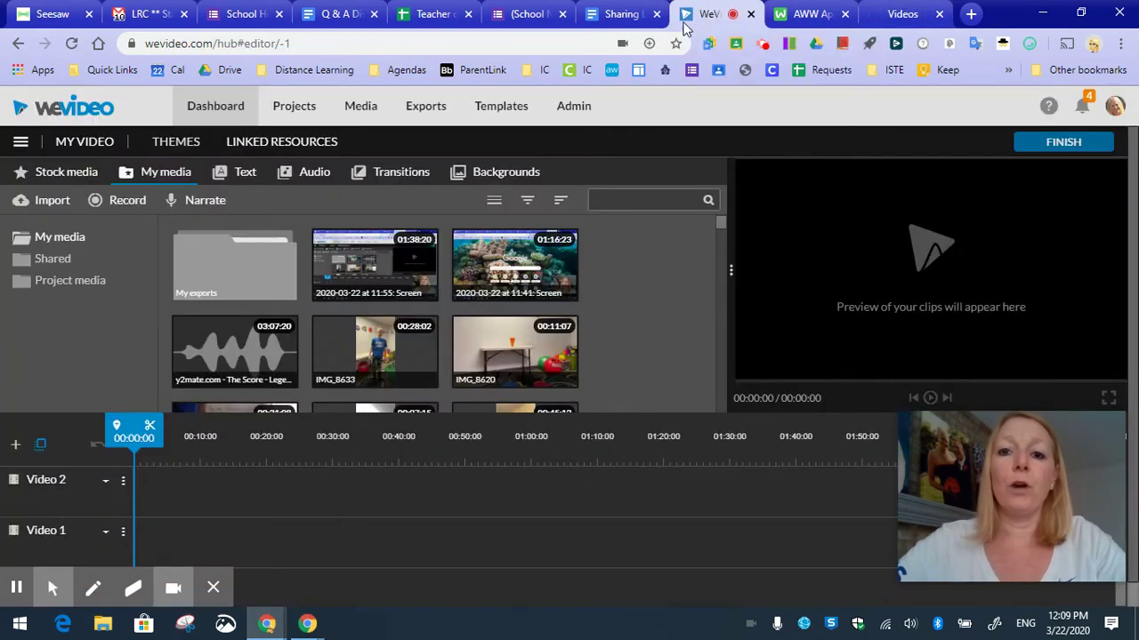
# - Stop screen sharing and save the recording as '2020-03-22 at 12:08: Screen'
pyautogui.moveTo(306, 628)
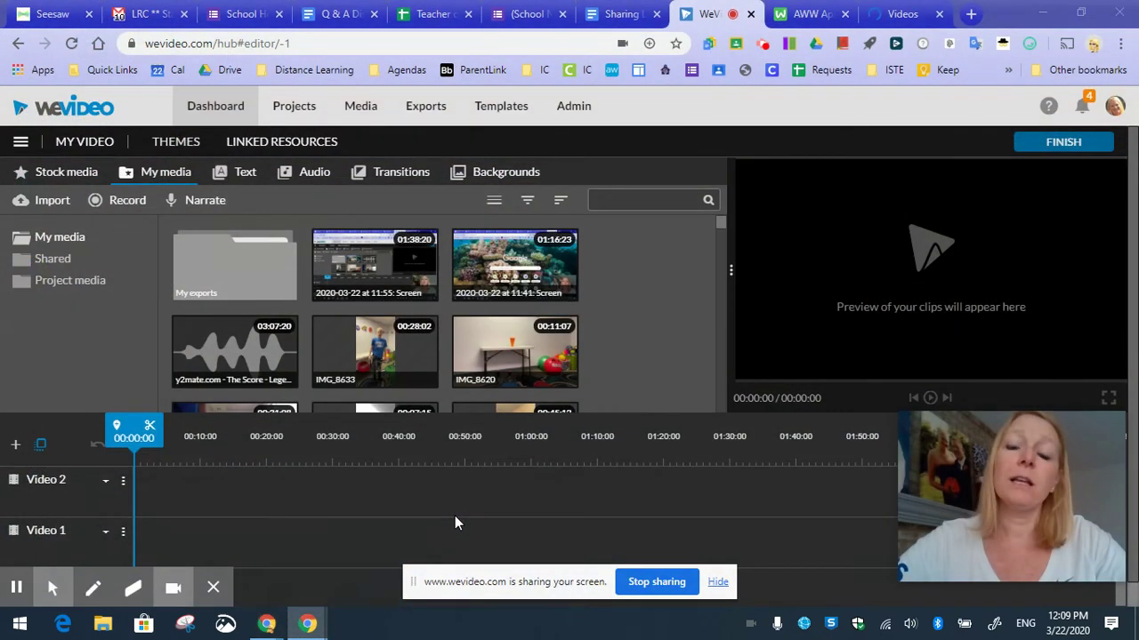
pyautogui.click(667, 581)
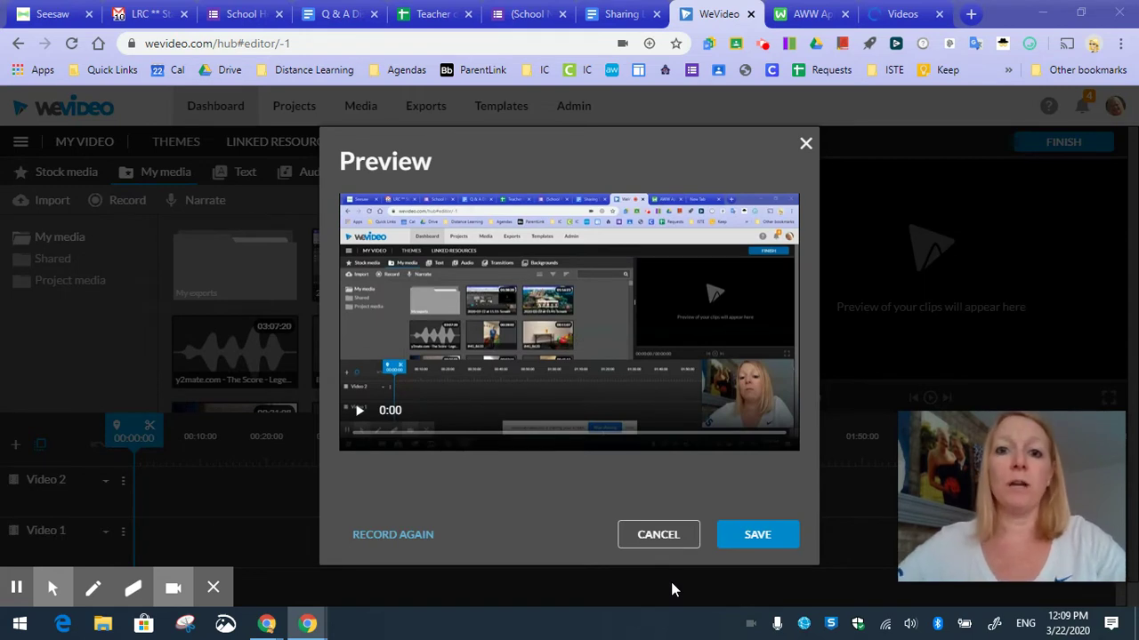
pyautogui.click(748, 538)
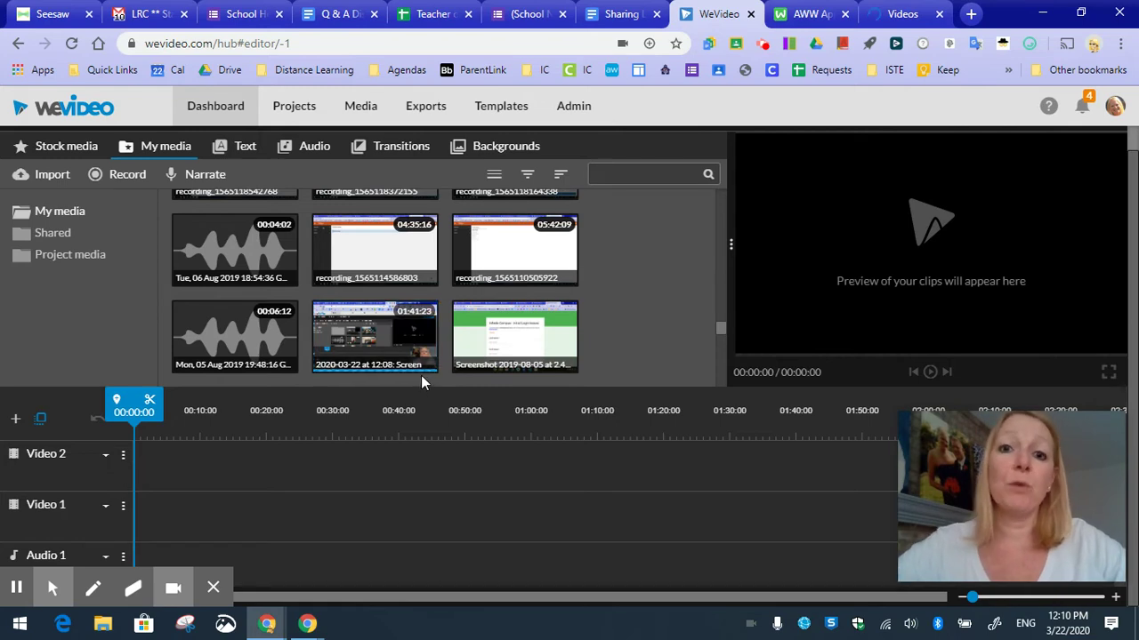
# - Place the 12:08 recording on Video 1, split it at 00:18:16, and delete the opening piece
pyautogui.moveTo(421, 374); pyautogui.dragTo(143, 521)
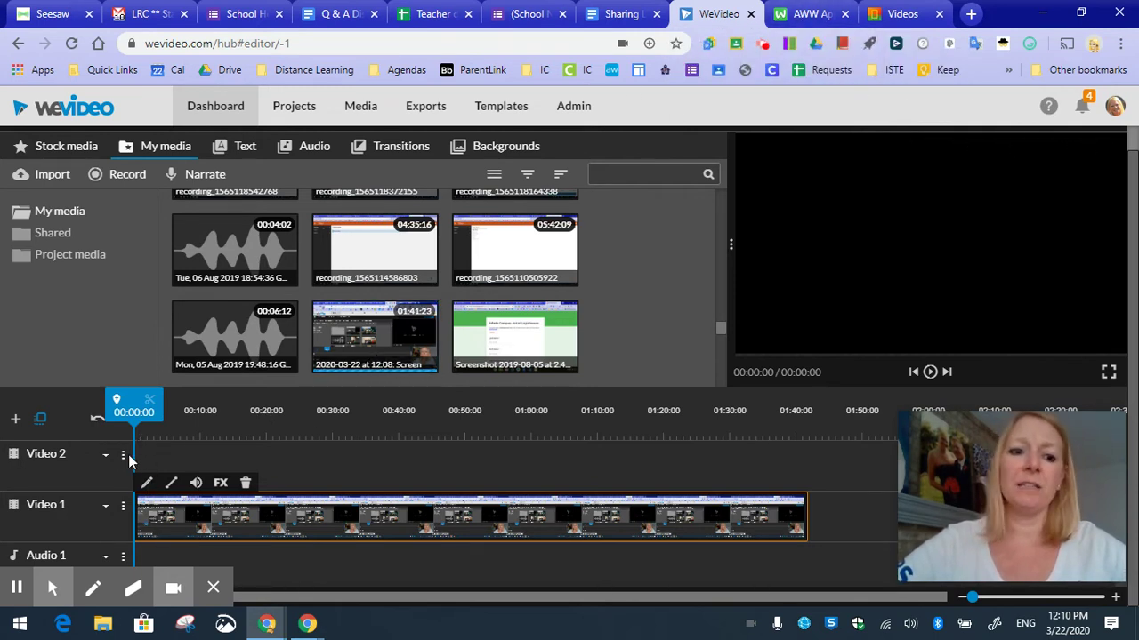
pyautogui.moveTo(143, 402); pyautogui.dragTo(254, 403)
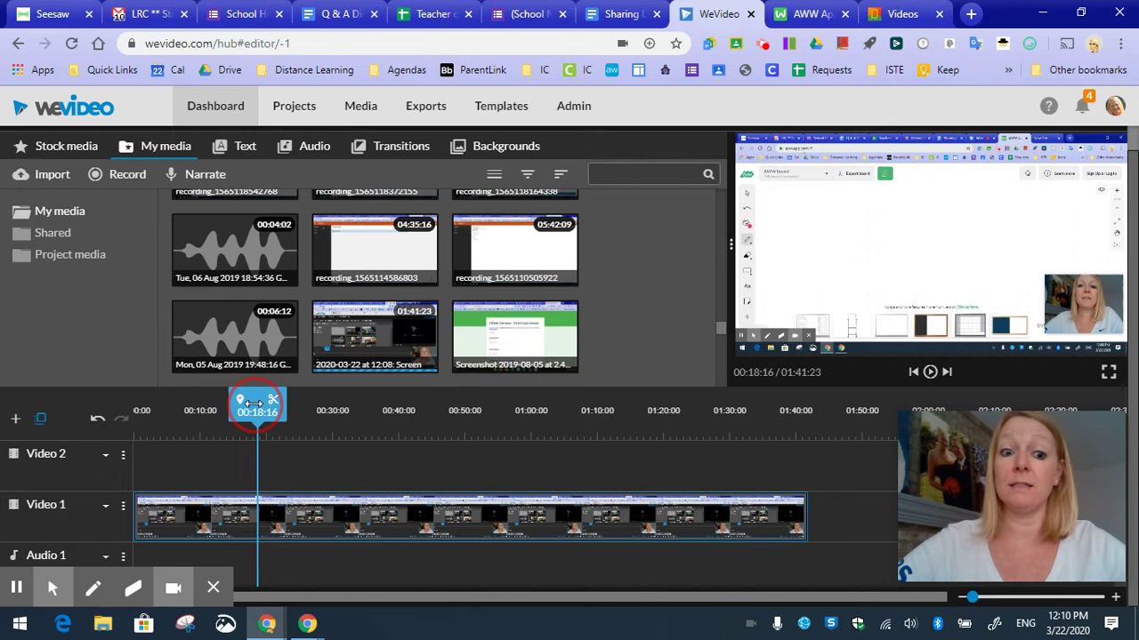
pyautogui.click(258, 516)
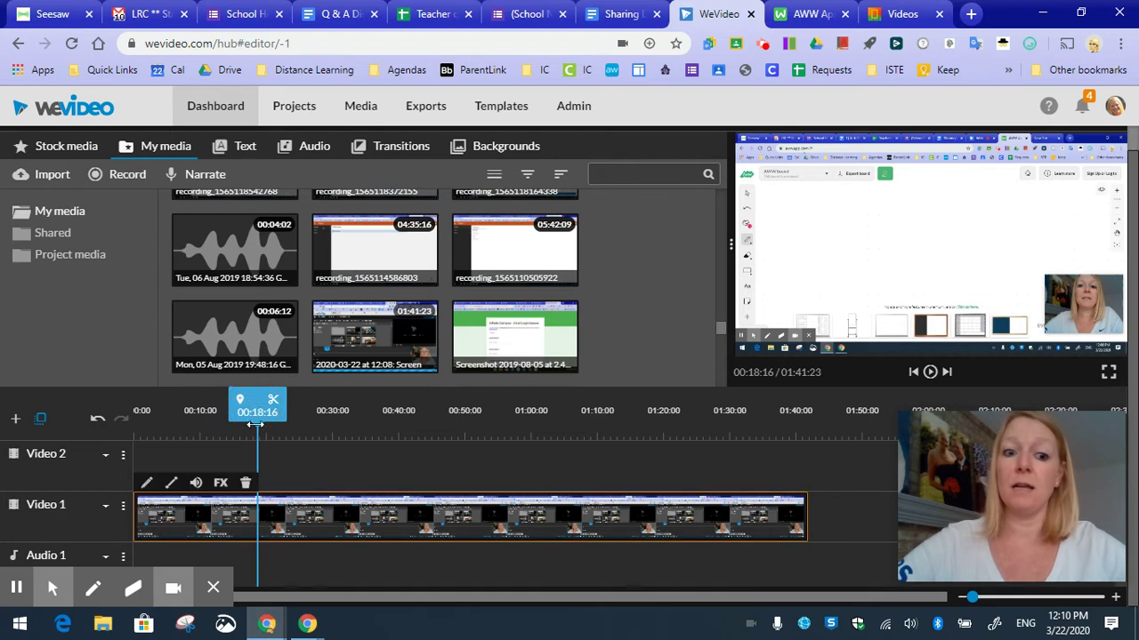
pyautogui.click(258, 525)
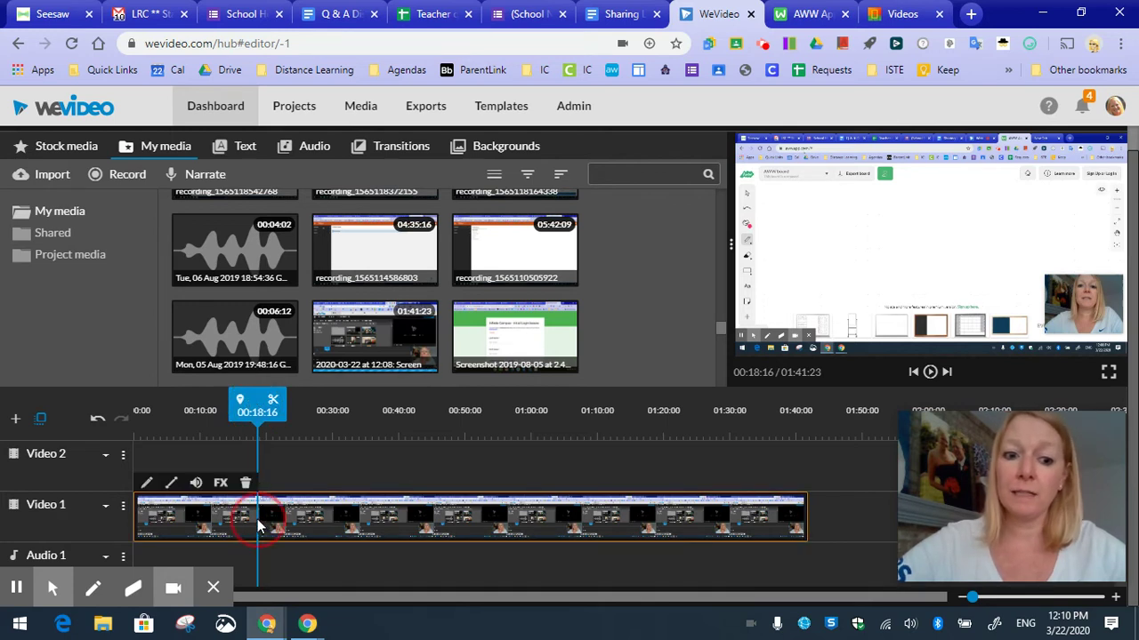
pyautogui.click(274, 403)
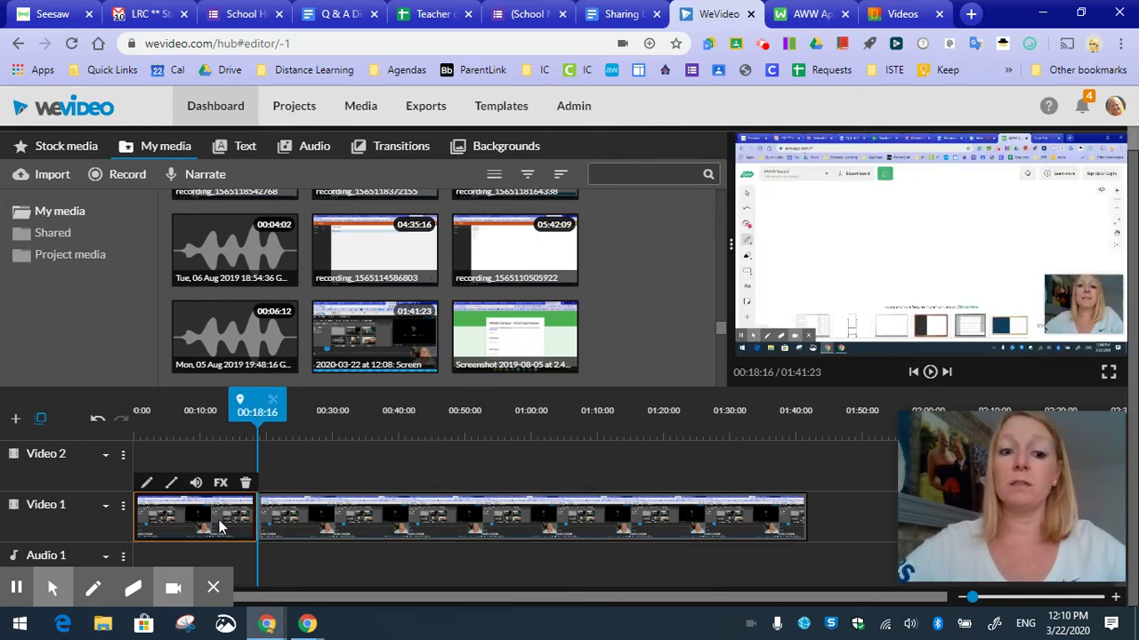
pyautogui.click(245, 483)
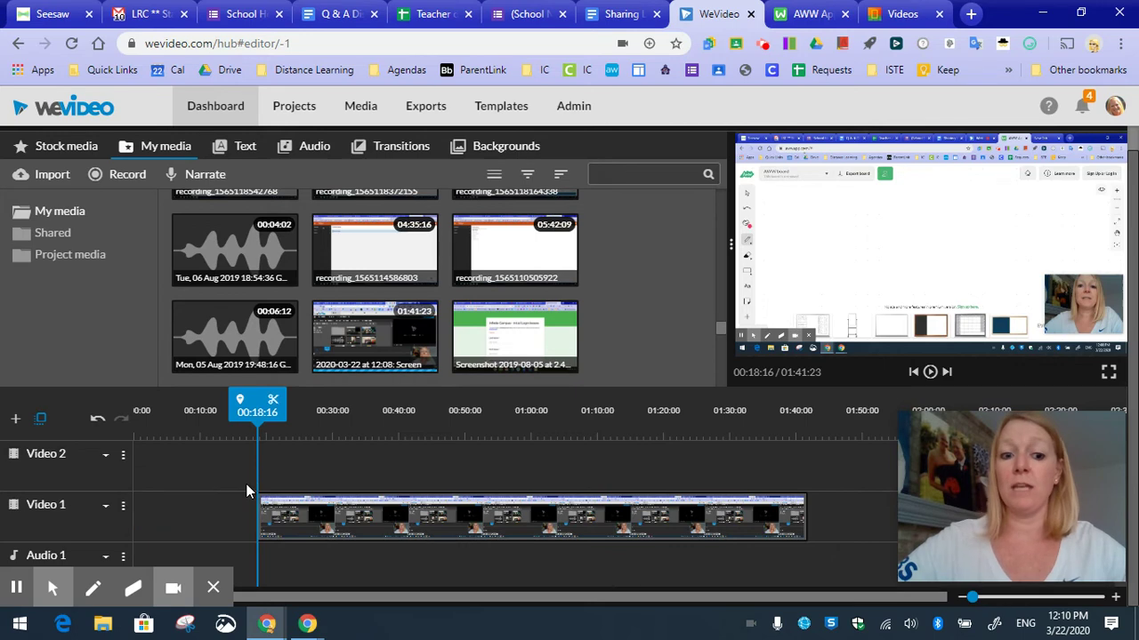
# - Slide the trimmed clip to 00:00:00, play and pause its opening, and dismiss the time-limit notice
pyautogui.moveTo(317, 520); pyautogui.dragTo(169, 527)
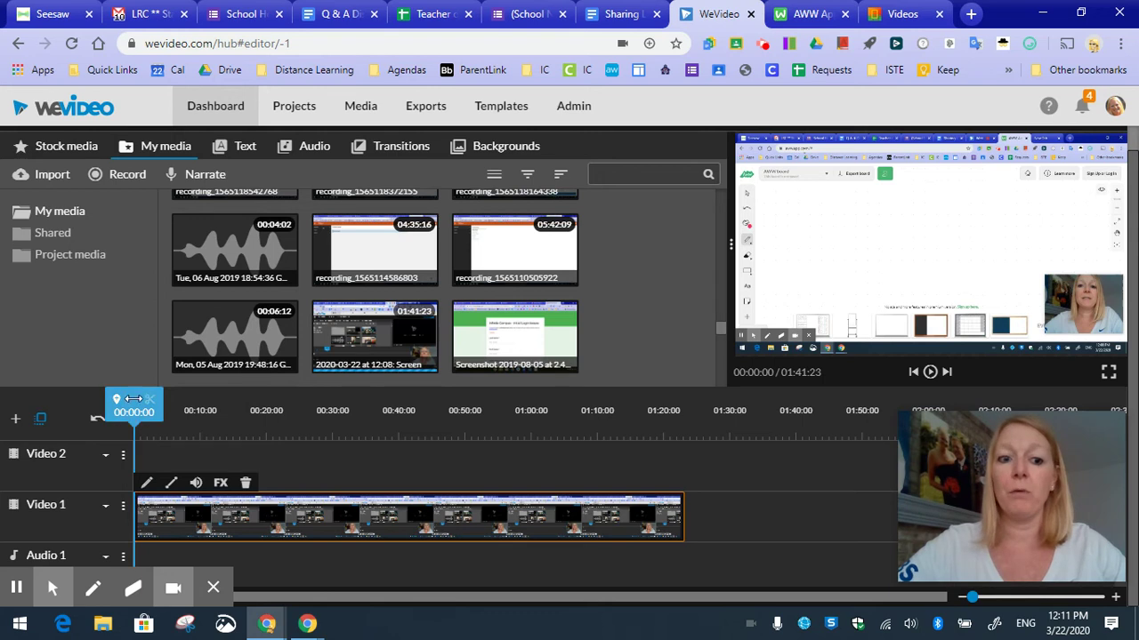
pyautogui.press('space')
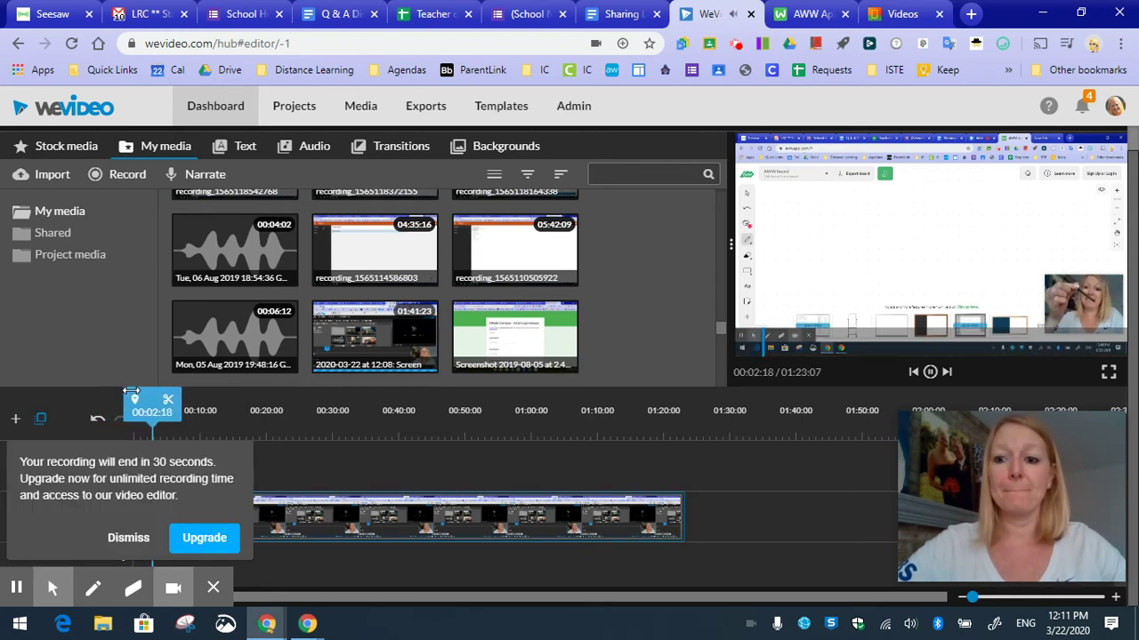
pyautogui.press('space')
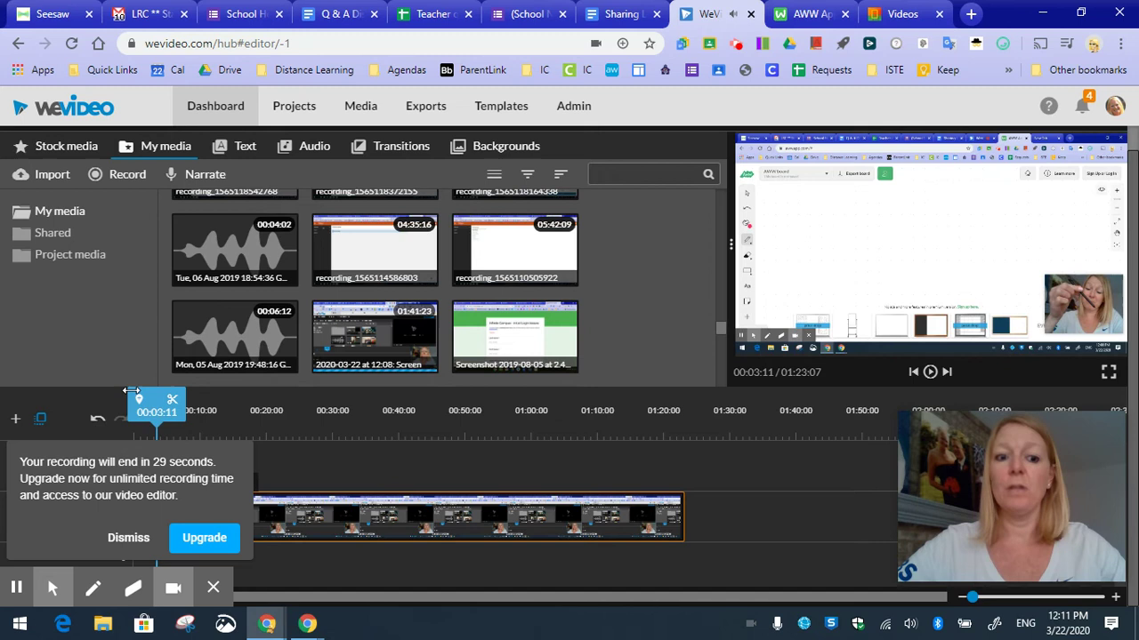
pyautogui.click(129, 539)
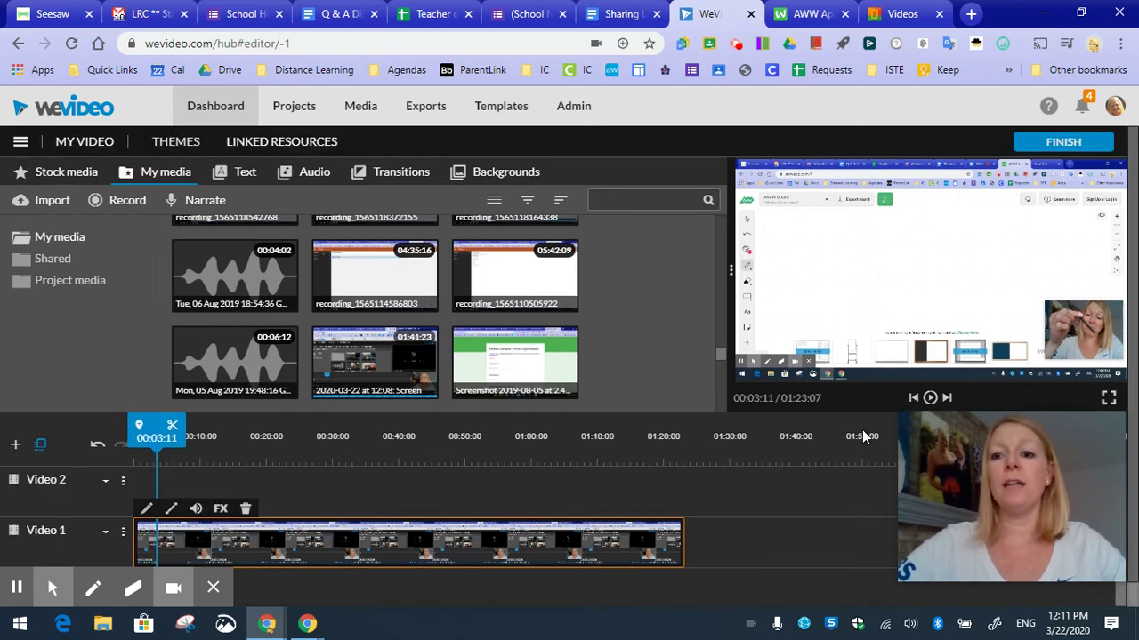
# - Finish the trimmed whiteboard video after the import-wait notice, then choose Save and Exit
pyautogui.click(1065, 142)
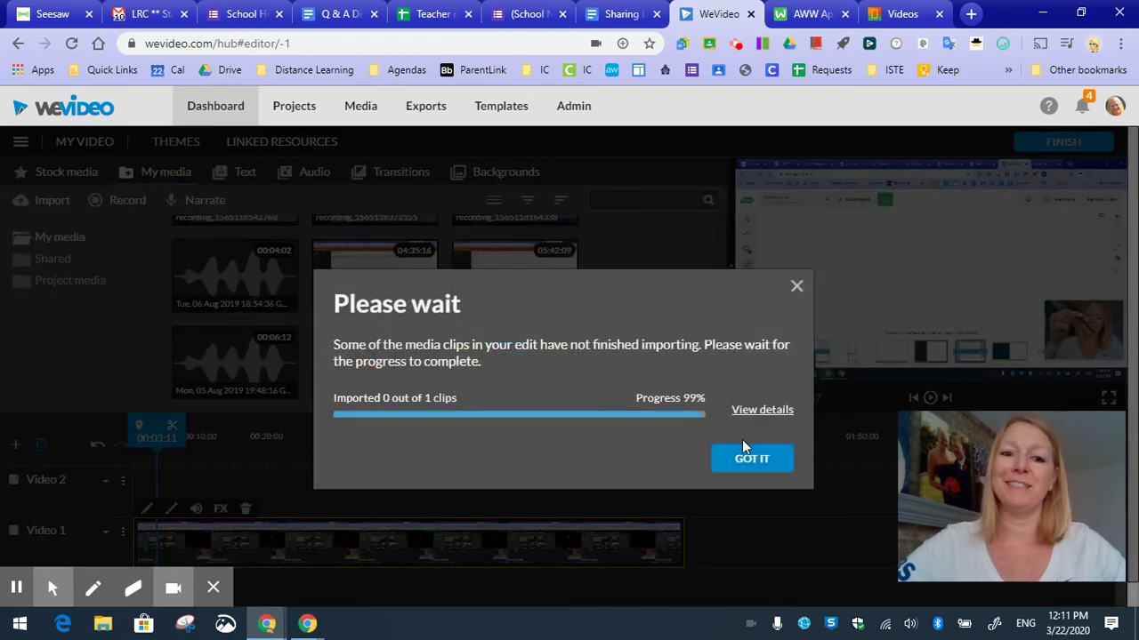
pyautogui.click(742, 467)
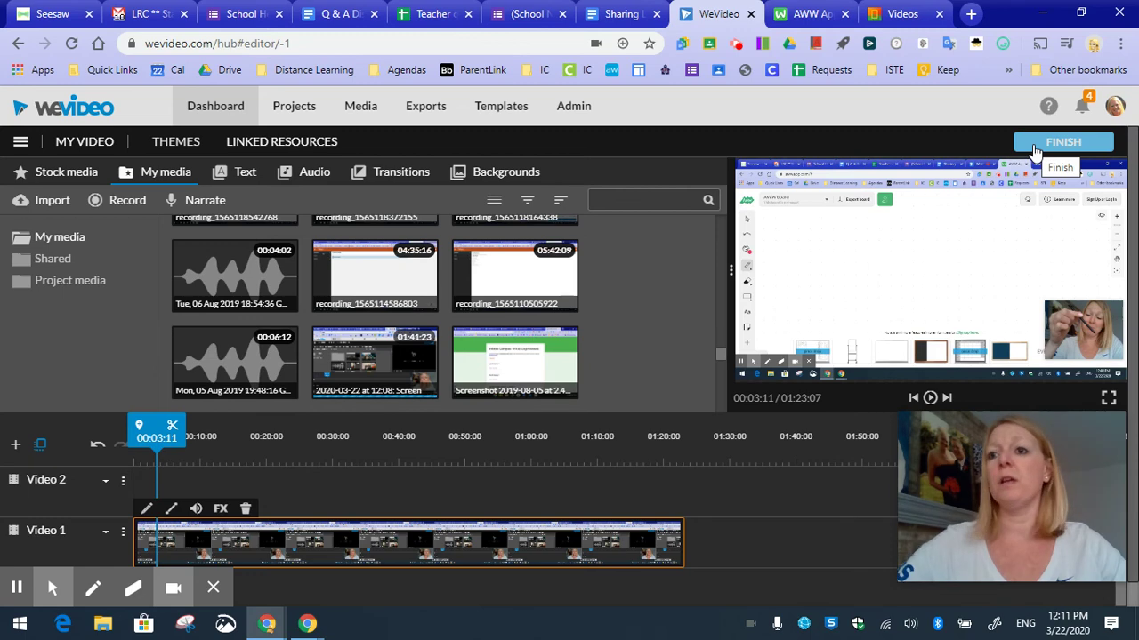
pyautogui.click(414, 114)
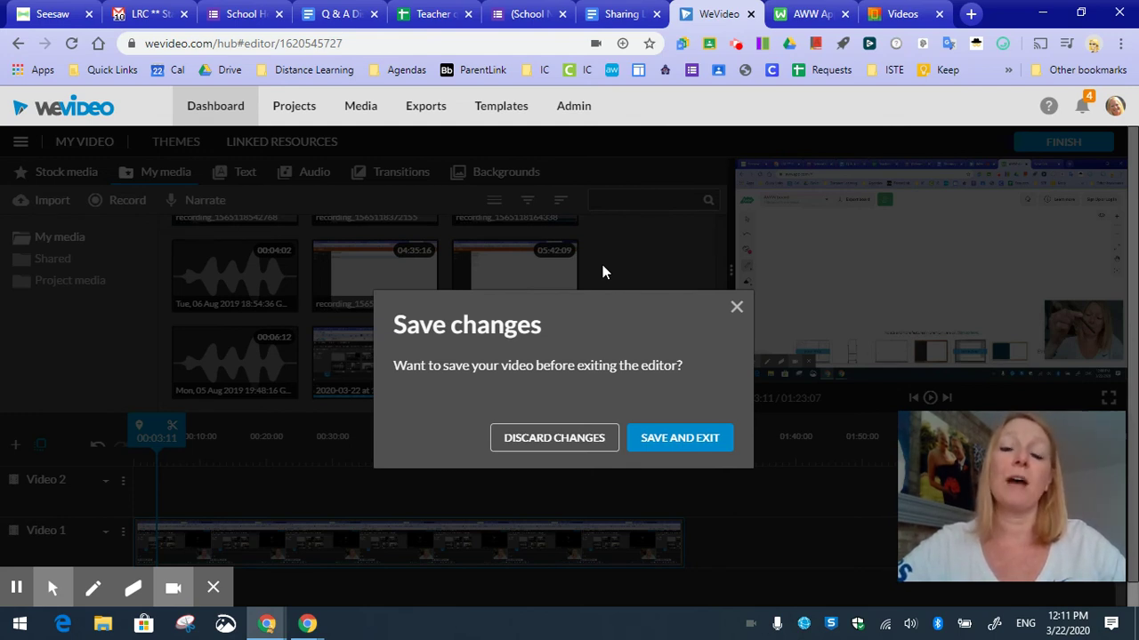
pyautogui.click(672, 445)
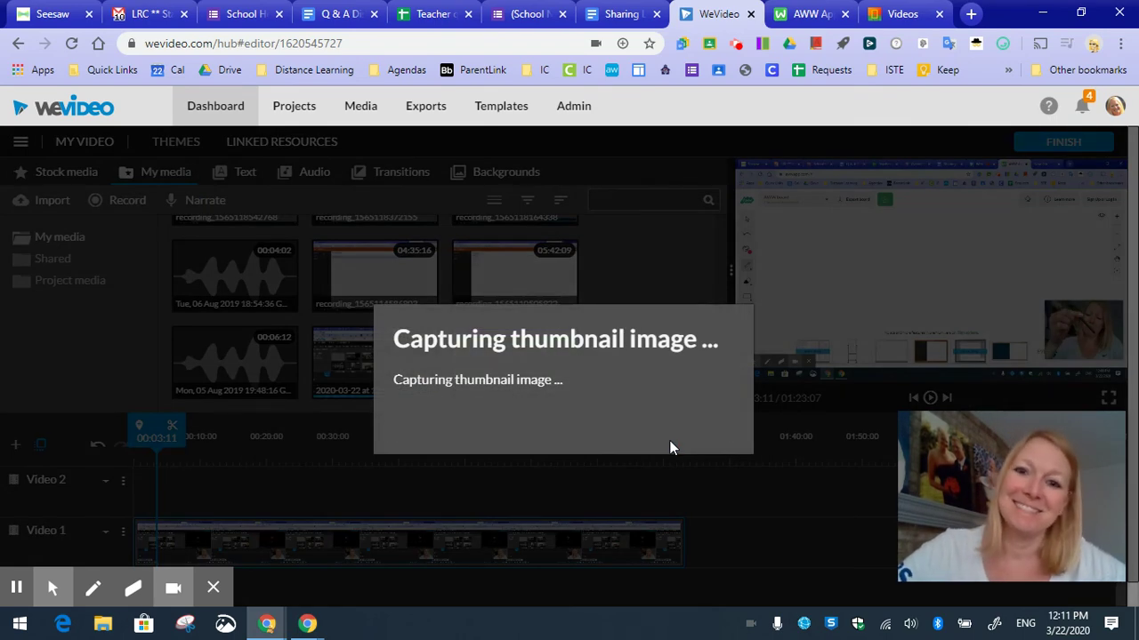